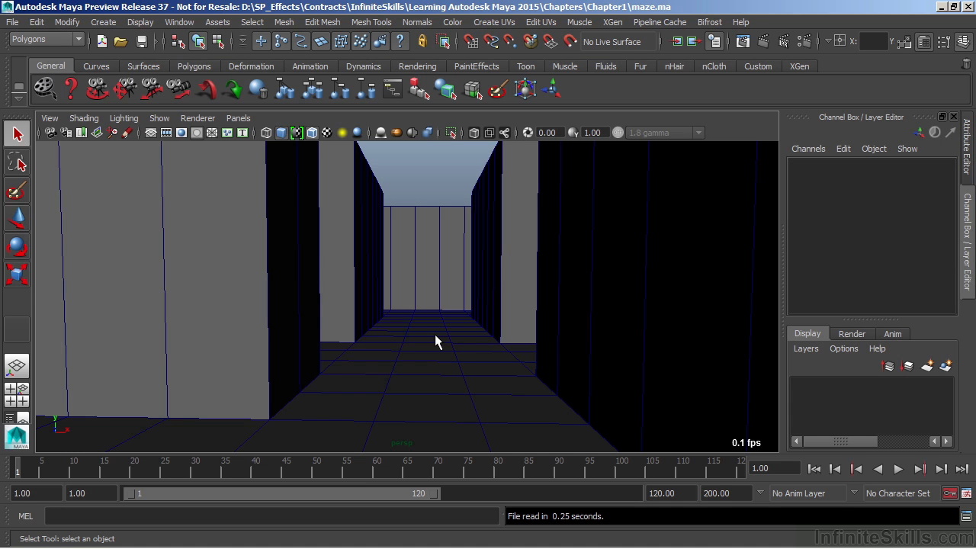
Step: Create a polygon cube in the maze corridor and raise it to Translate Y 1.222 with the Move tool
left_click(67, 21)
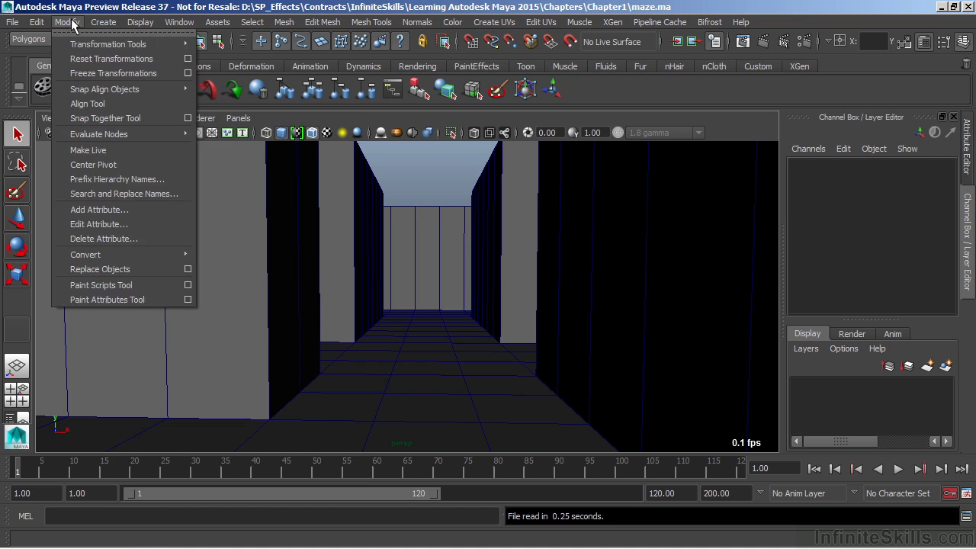
mouse_move(103, 21)
mouse_move(164, 59)
left_click(294, 81)
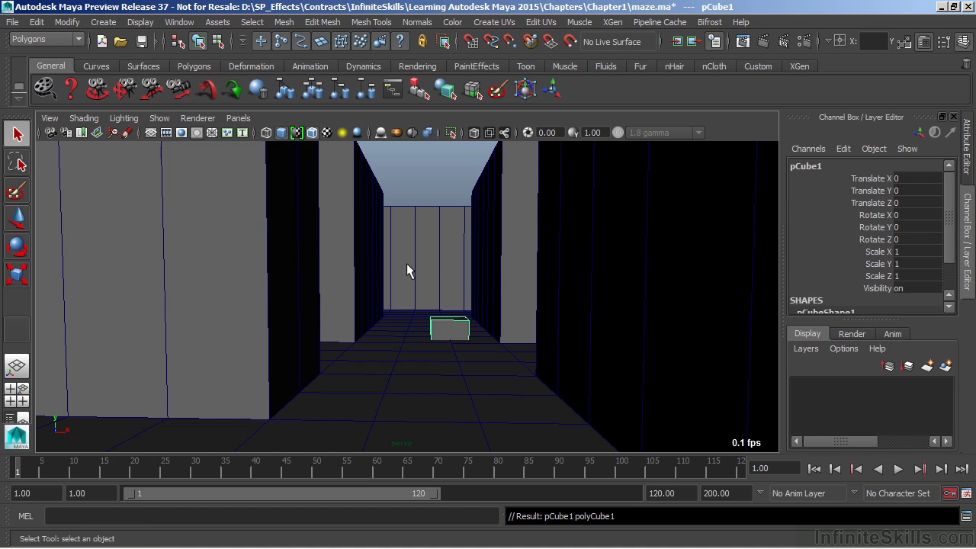
key("w")
left_click_drag(476, 295, 415, 263, "alt")
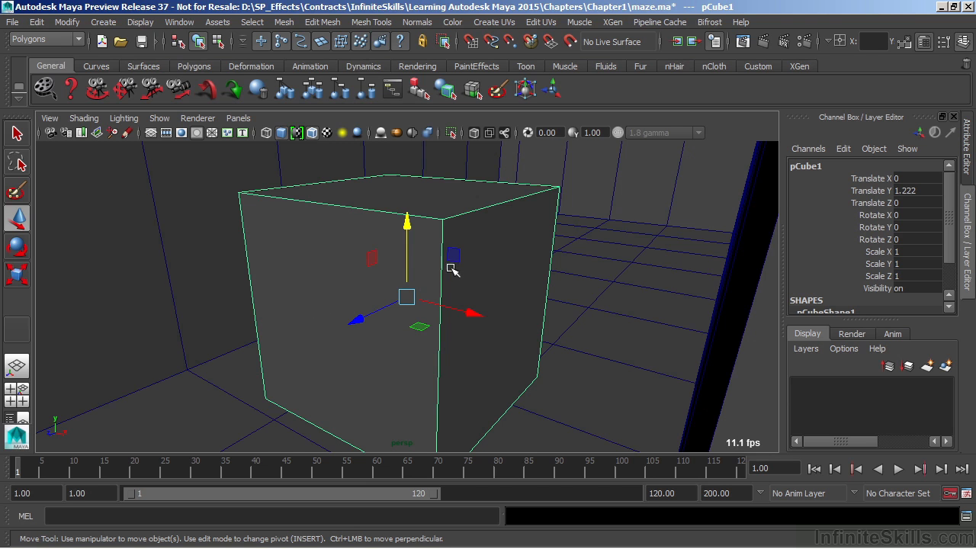
Step: Try moving the cube in the XY plane with the Move tool's plane handle, and undo the move
mouse_move(450, 256)
left_mouse_down()
mouse_move(490, 267)
mouse_move(443, 252)
mouse_move(464, 259)
left_mouse_up()
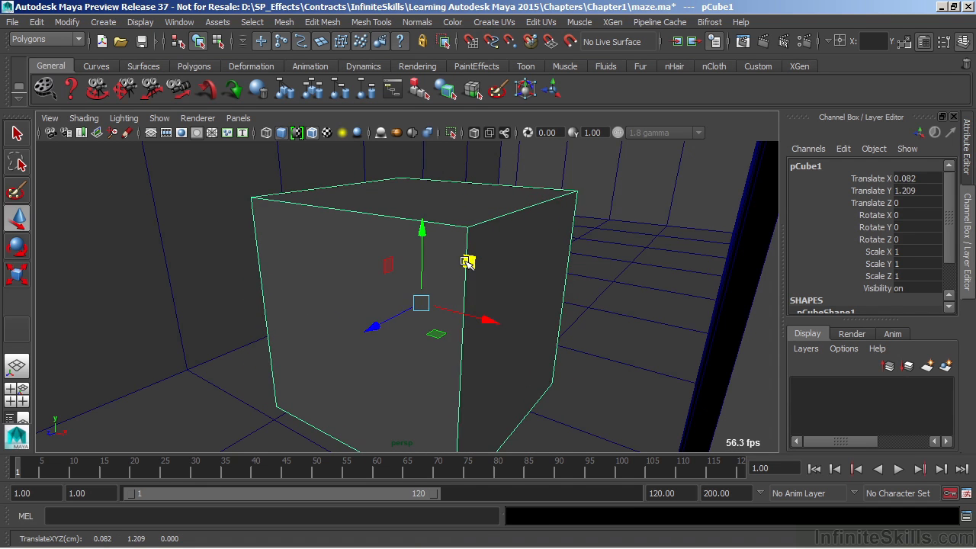
key("ctrl+z")
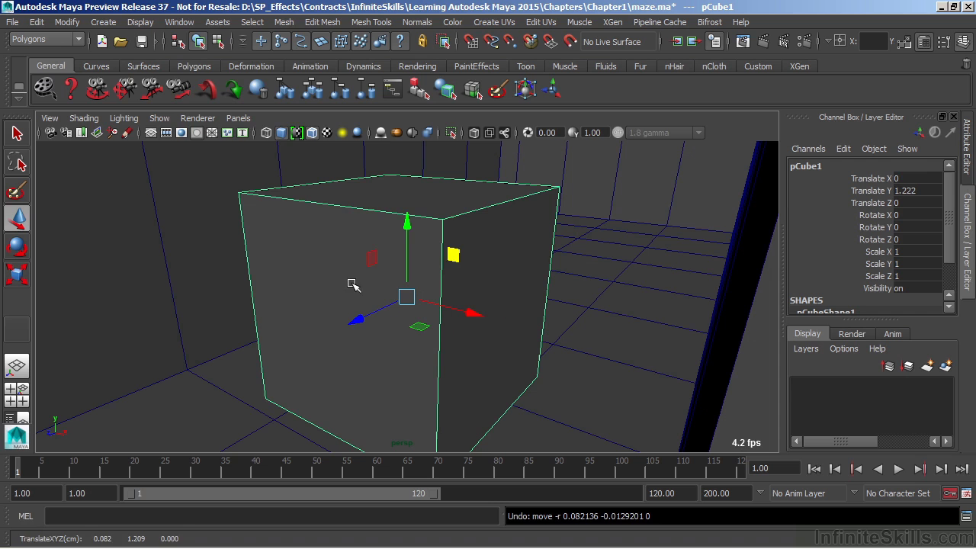
Step: Check the Plane handles settings in the Manipulators preferences and leave them without saving
left_click(184, 24)
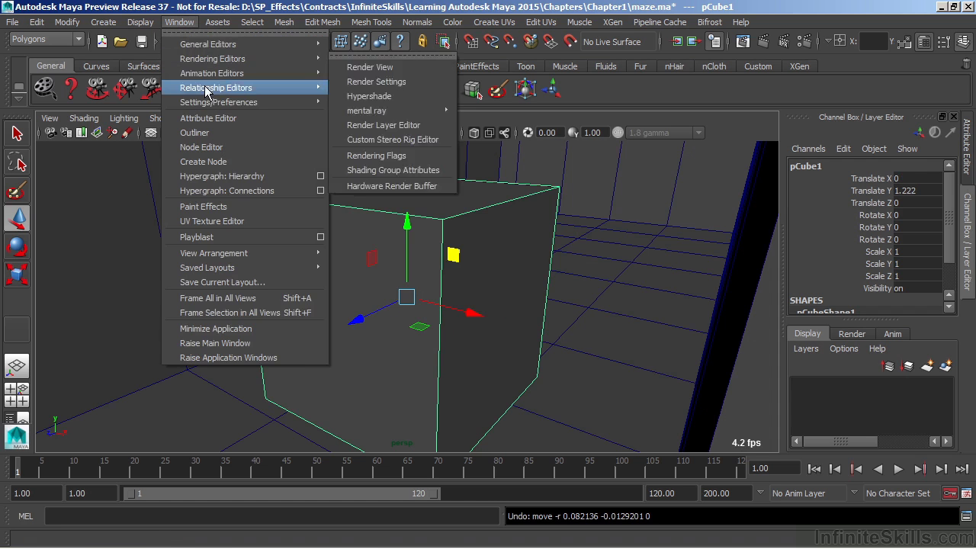
mouse_move(229, 102)
left_click(366, 111)
left_click(289, 202)
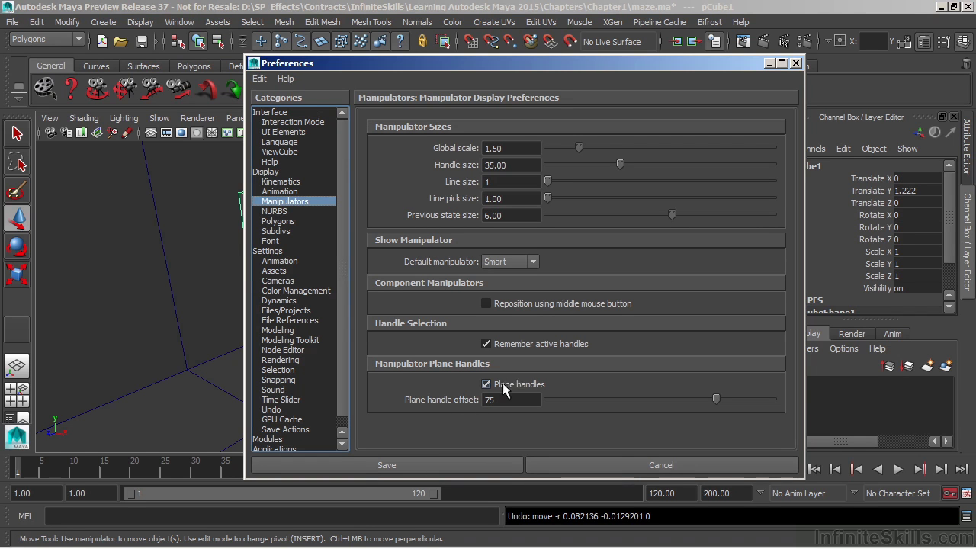
left_click(653, 466)
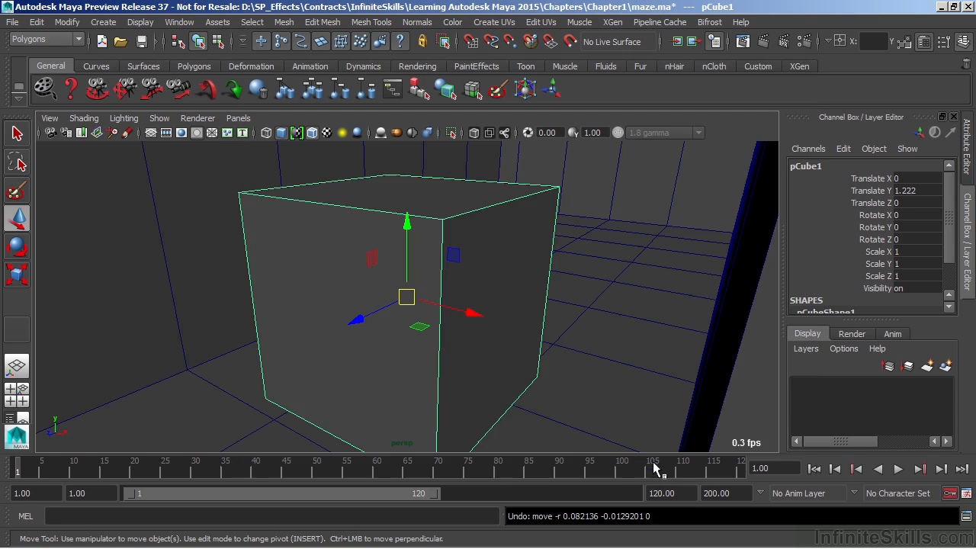
Step: Clear the selection and examine the maze corridor from inside with the standard tumble, track and dolly camera controls
left_click(493, 331)
right_click_drag(531, 319, 234, 323, "alt")
left_click_drag(234, 323, 327, 292, "alt")
right_click_drag(328, 292, 102, 353, "alt")
left_click_drag(103, 353, 373, 315, "alt")
middle_click_drag(372, 315, 471, 313, "alt")
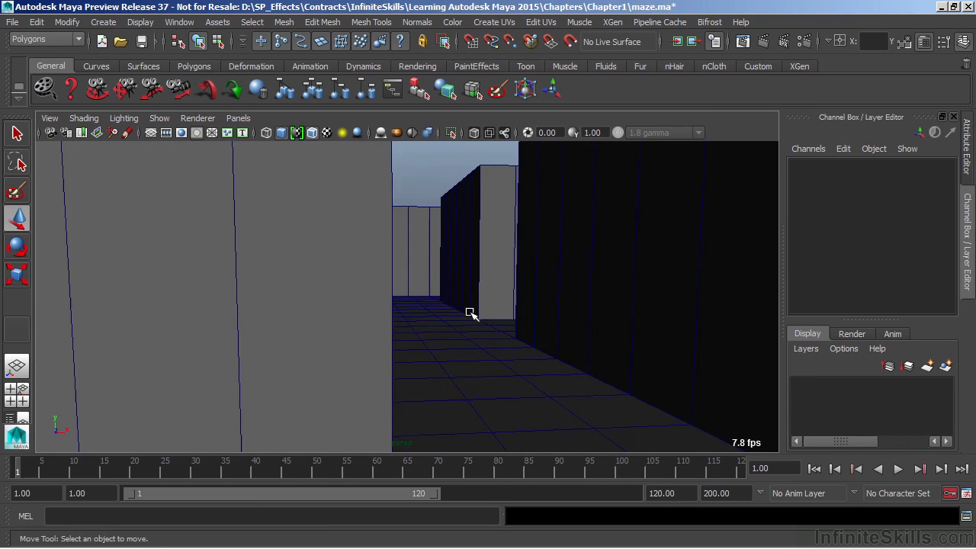
left_click_drag(470, 313, 455, 322, "alt")
right_click_drag(326, 349, 424, 303, "alt")
middle_click_drag(424, 303, 435, 273, "alt")
right_click_drag(407, 303, 416, 305, "alt")
left_click_drag(434, 310, 429, 303, "alt")
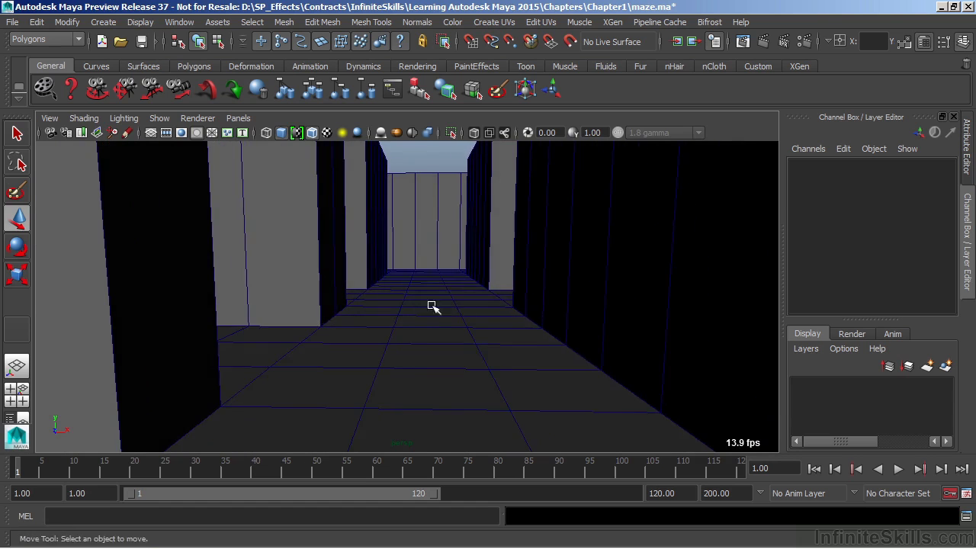
middle_click_drag(442, 235, 451, 265, "alt")
left_click_drag(455, 279, 455, 272, "alt")
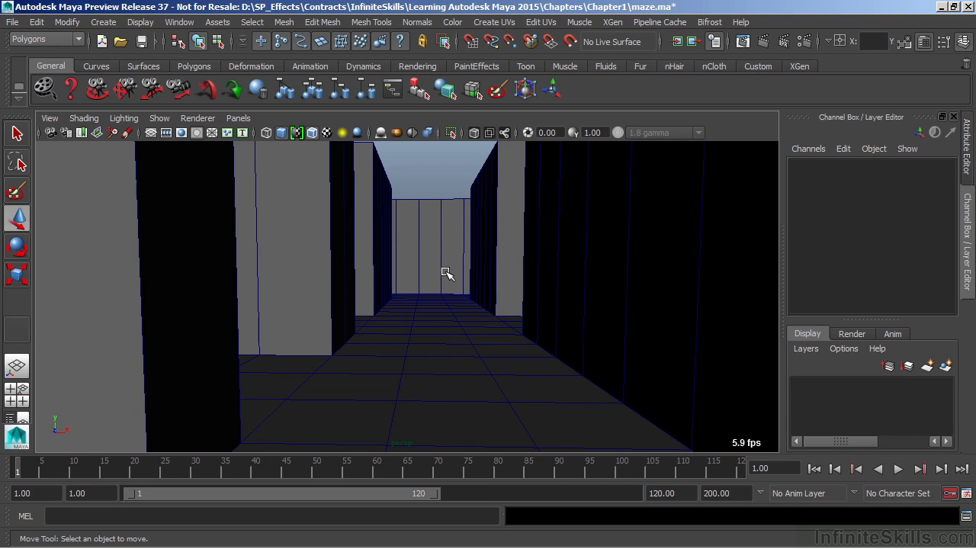
Step: Walk forward through the maze corridors in first-person view with the Walk Tool, looking around corners, and exit walk mode
key("alt+grave")
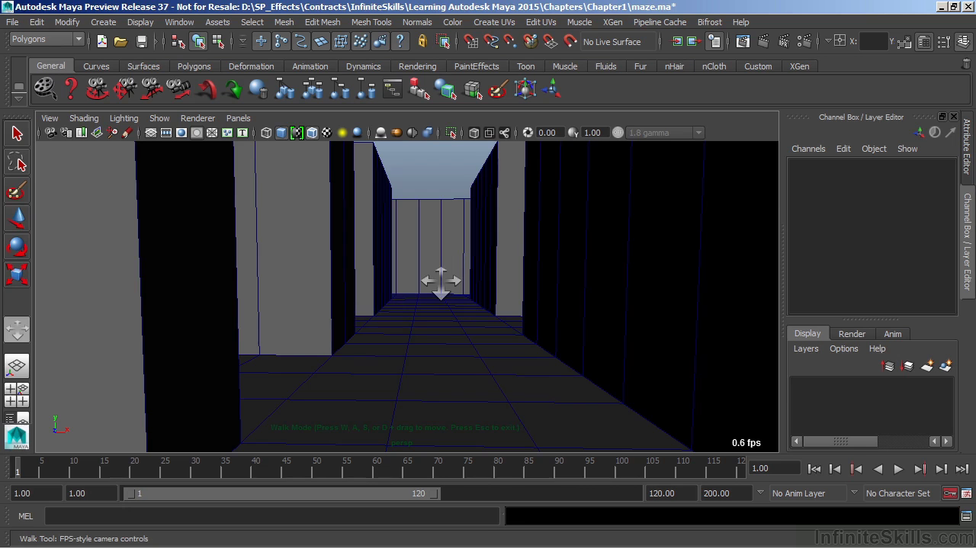
left_click_drag(440, 282, 511, 242)
key("w")
key("w")
key("w")
key("w")
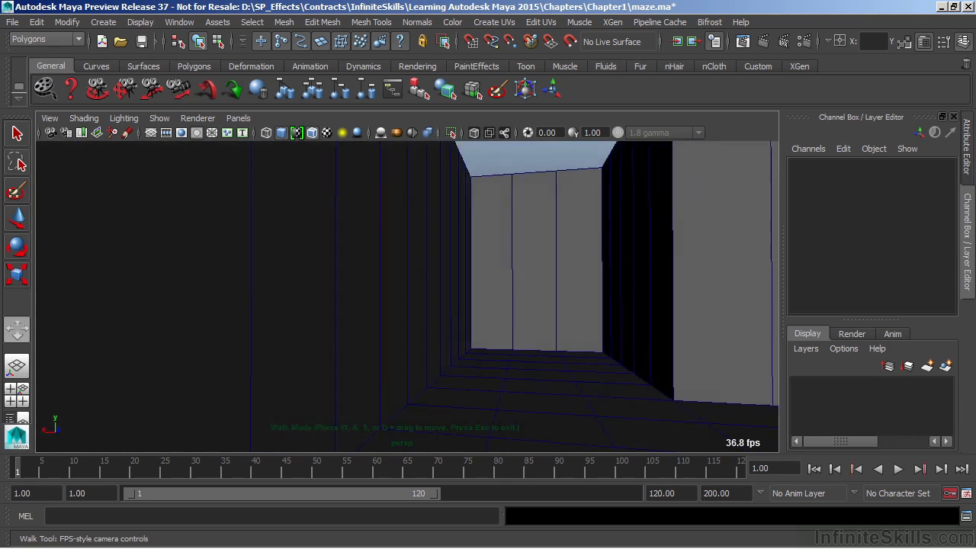
key("w")
left_click_drag(457, 244, 343, 235)
key("w")
key("w")
key("w")
key("w")
key("w")
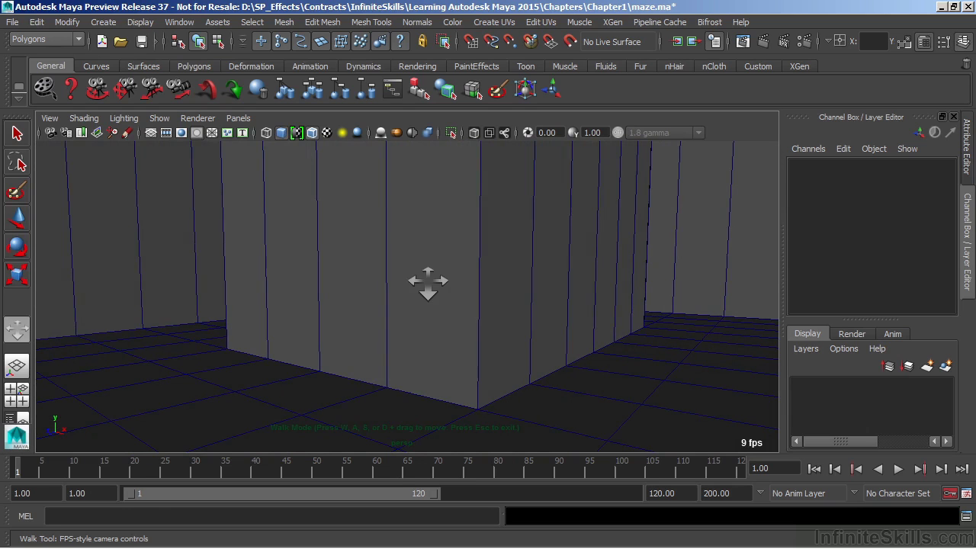
key("Escape")
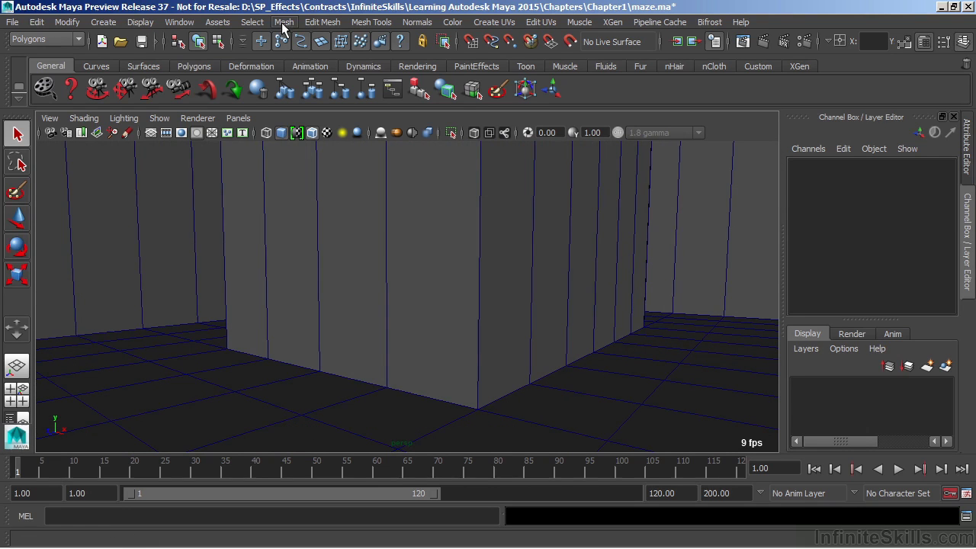
left_click(323, 22)
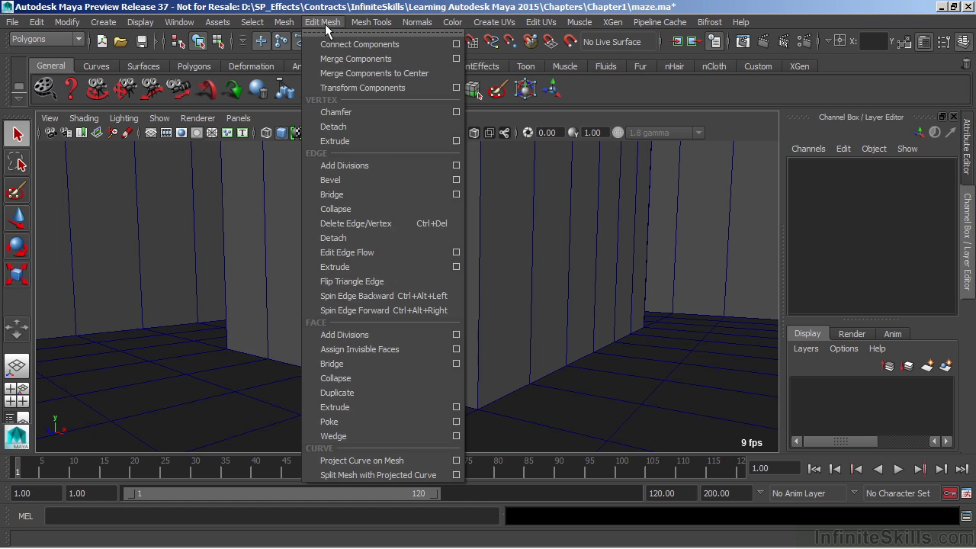
mouse_move(377, 23)
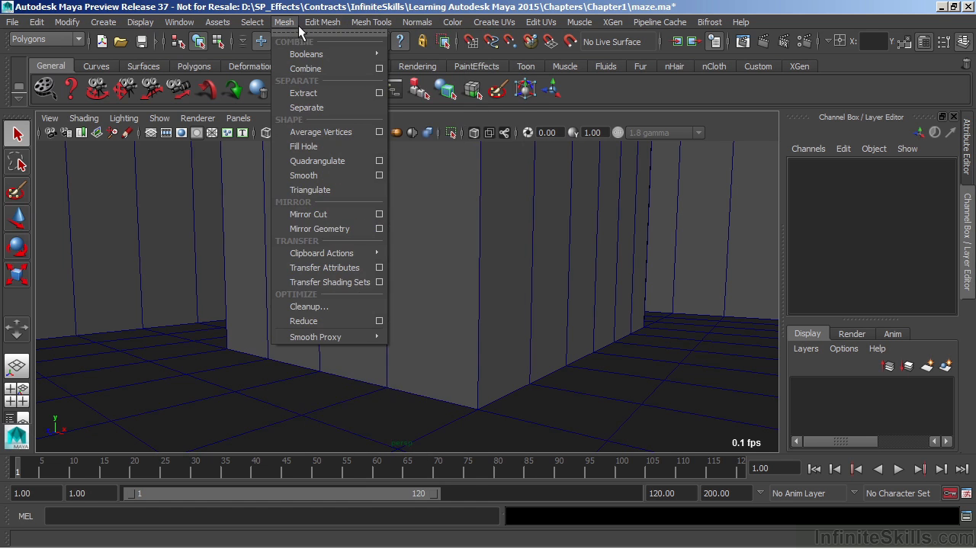
mouse_move(417, 22)
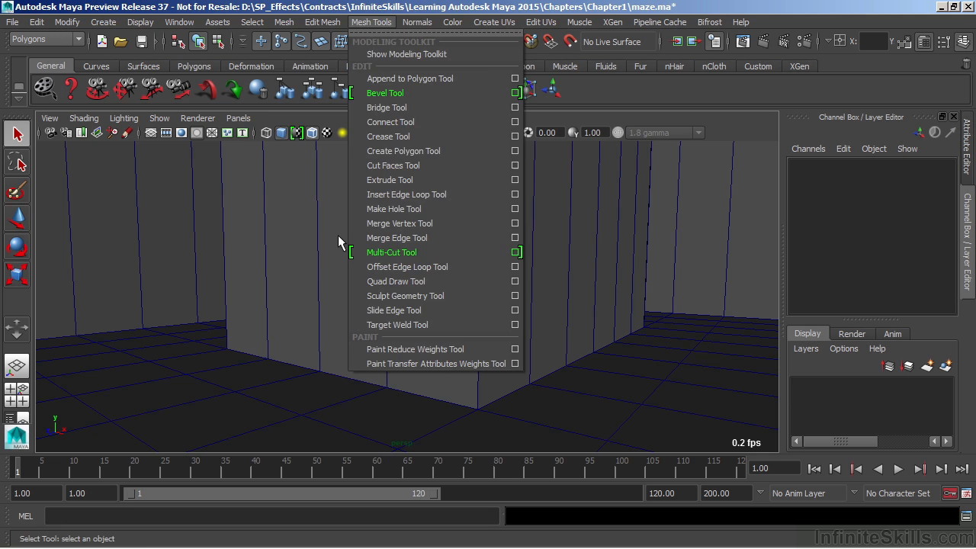
mouse_move(311, 28)
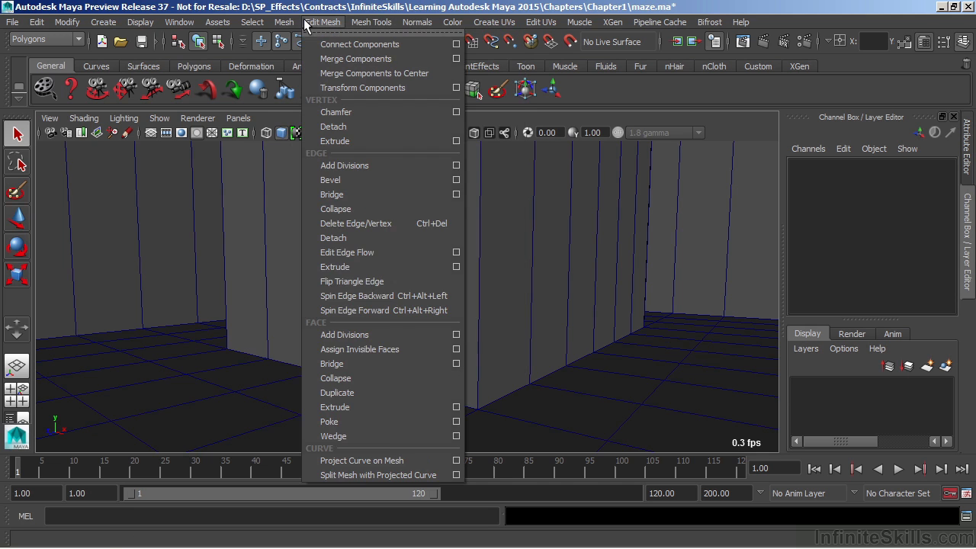
left_click(256, 233)
Step: Examine the whole maze from outside and above, and check the viewport renderer options
right_click_drag(481, 282, 315, 273, "alt")
left_click_drag(315, 272, 646, 357, "alt")
right_click_drag(646, 357, 613, 347, "alt")
left_click_drag(613, 347, 506, 293, "alt")
left_click(512, 170)
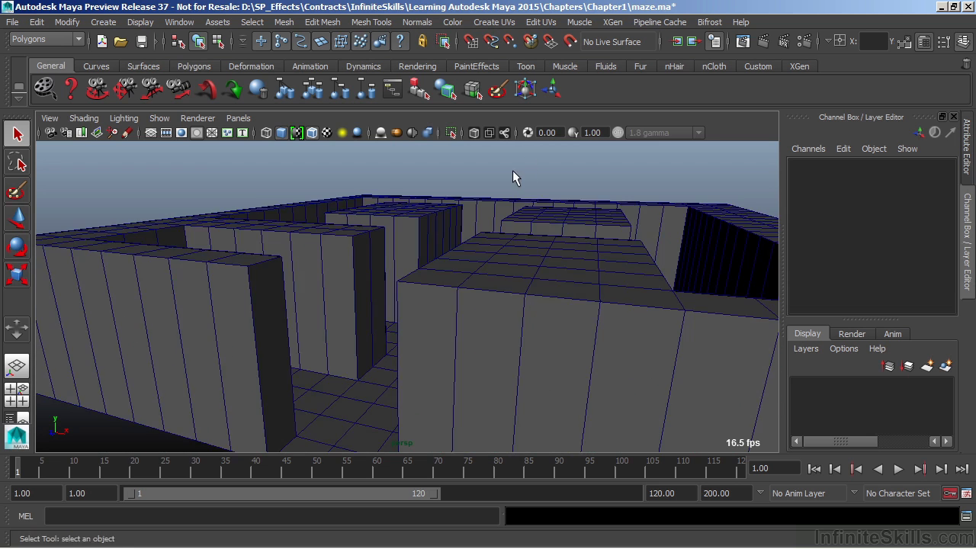
left_click_drag(350, 241, 443, 272, "alt")
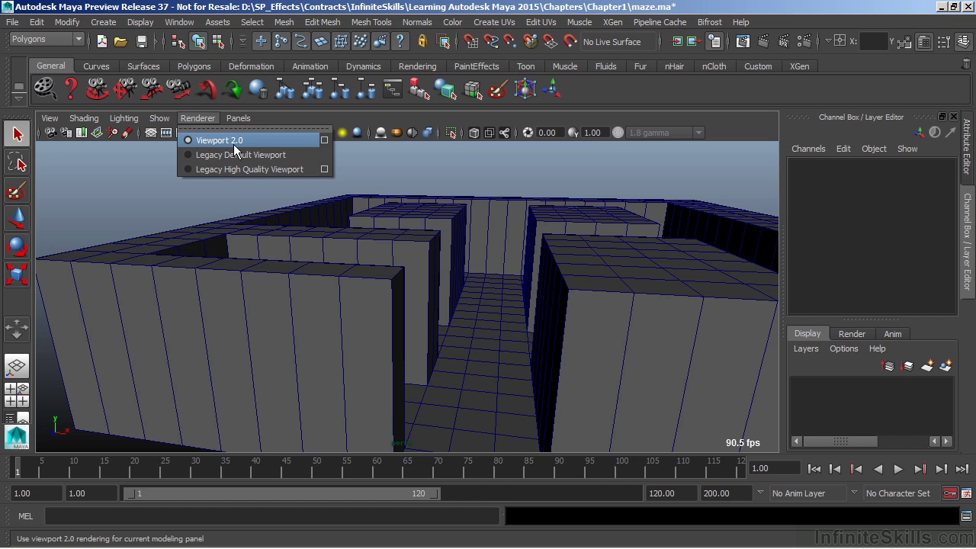
left_click(155, 194)
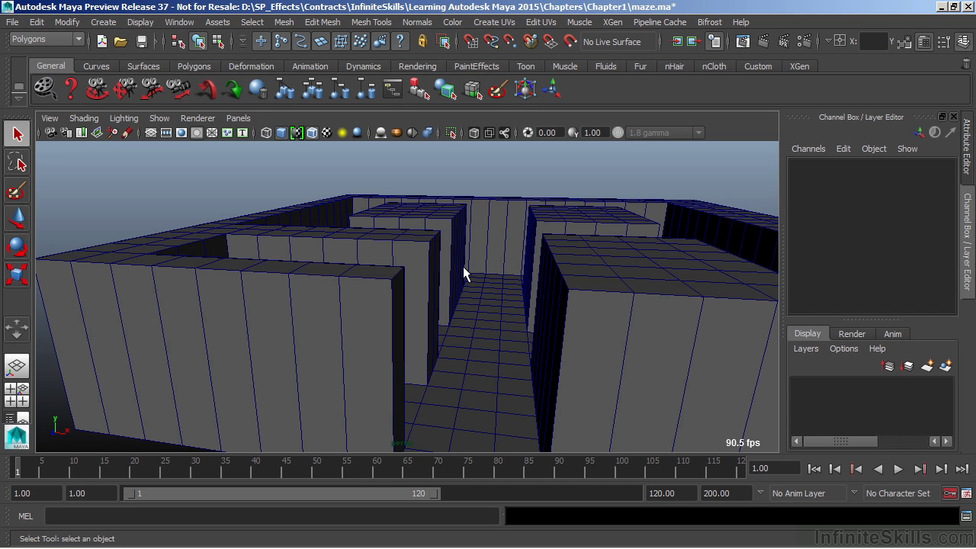
right_click_drag(556, 276, 390, 267, "alt")
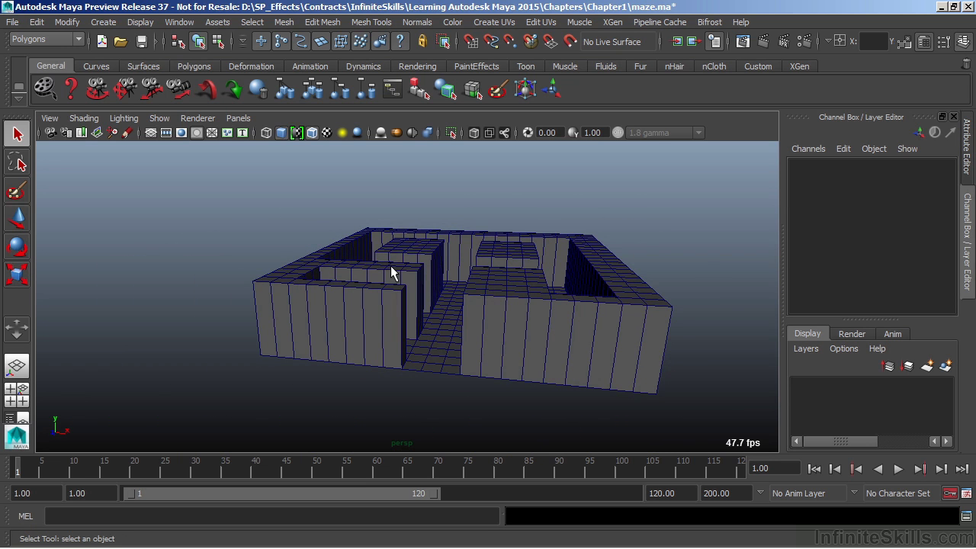